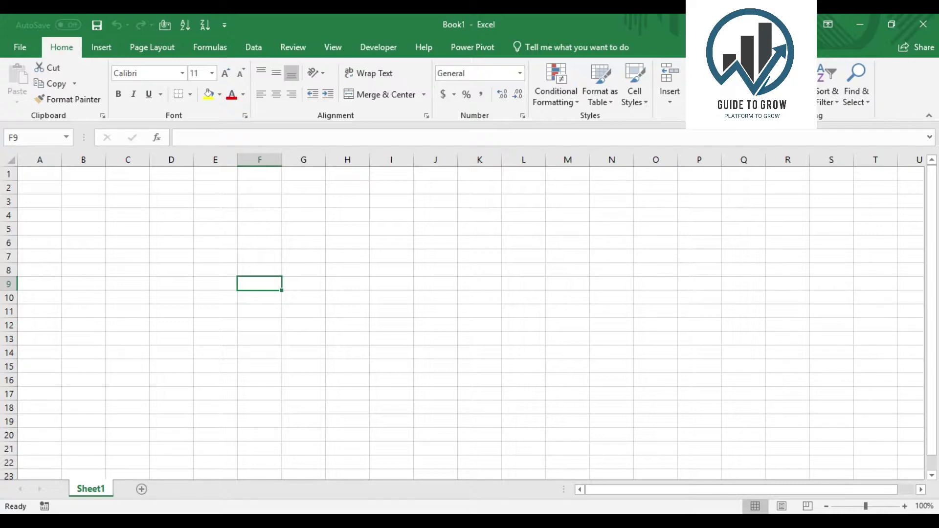
# Enter a first name in capital letters into cell A1 of Sheet1
pyautogui.hotkey('ctrl', 'Home')
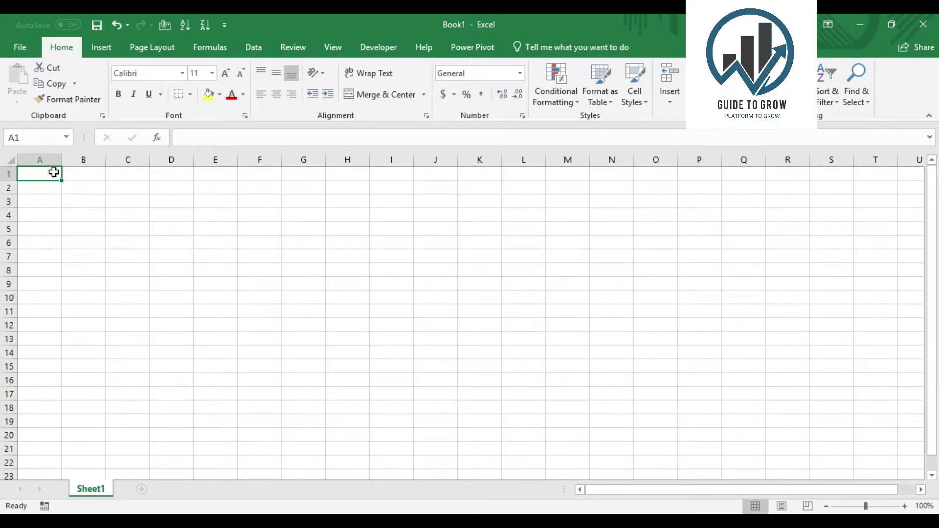
pyautogui.click(73, 175)
pyautogui.press('Left')
pyautogui.write('RA')
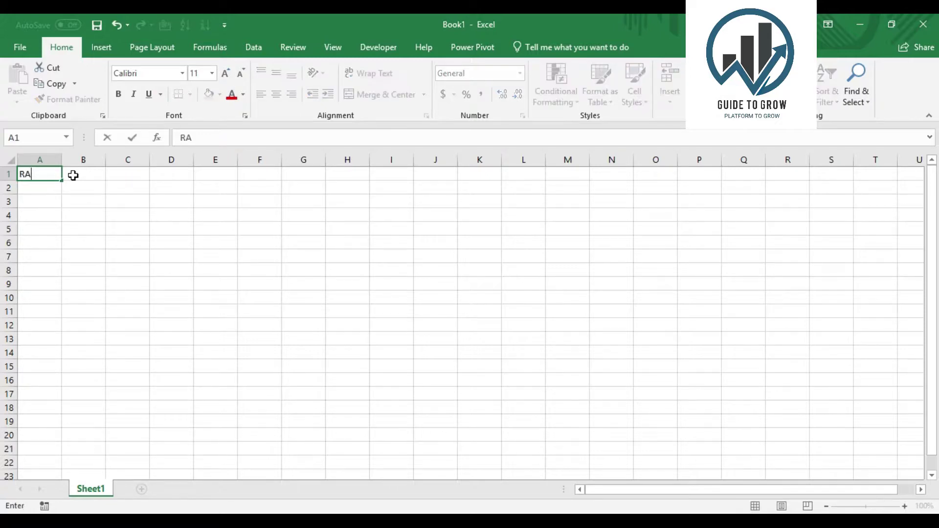
pyautogui.write('HUL')
pyautogui.press('Right')
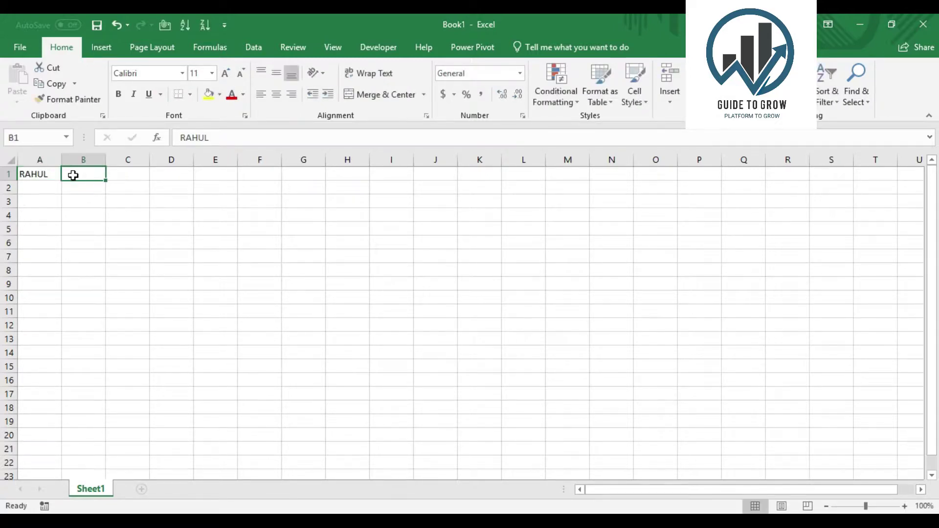
pyautogui.press('Right')
pyautogui.press('Right')
pyautogui.press('Left')
pyautogui.press('Left')
pyautogui.press('Left')
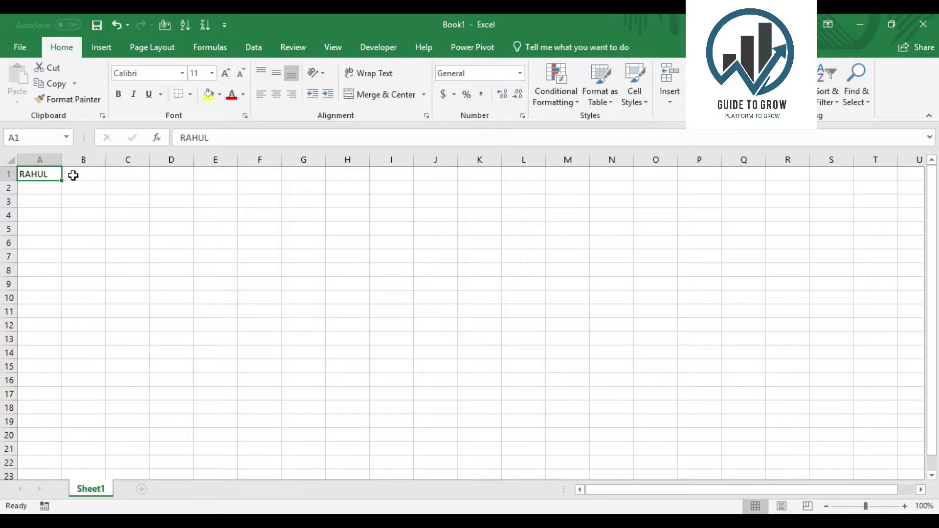
# Outline cells F2 and K3 with black box borders
pyautogui.press('Right')
pyautogui.press('Right')
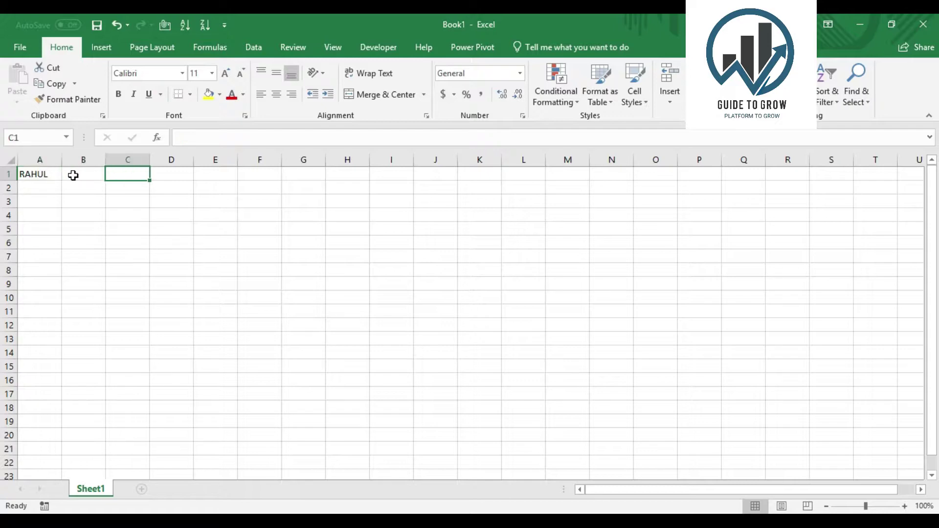
pyautogui.press('Right')
pyautogui.press('Right')
pyautogui.press('Right')
pyautogui.press('Down')
pyautogui.hotkey('alt', 'h')
pyautogui.press('b')
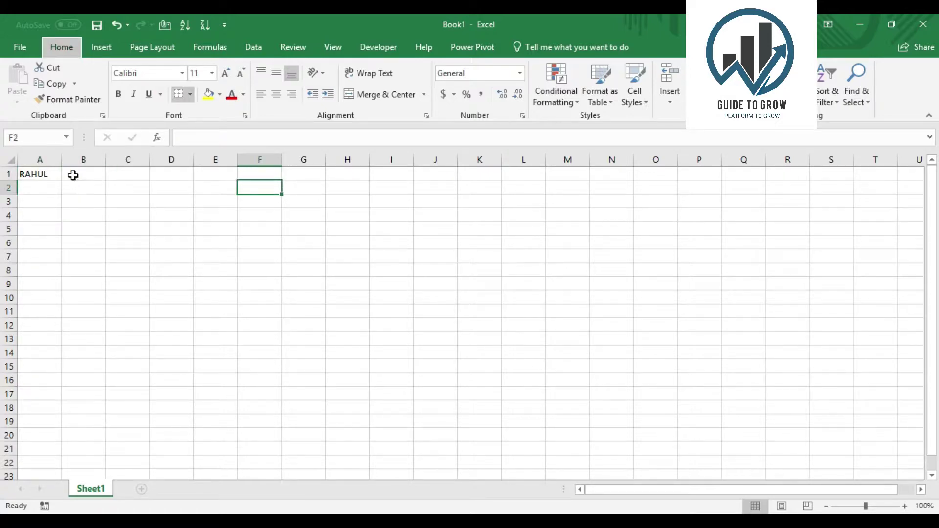
pyautogui.press('s')
pyautogui.press('Right')
pyautogui.press('Right')
pyautogui.press('Right')
pyautogui.press('Right')
pyautogui.press('Right')
pyautogui.press('Down')
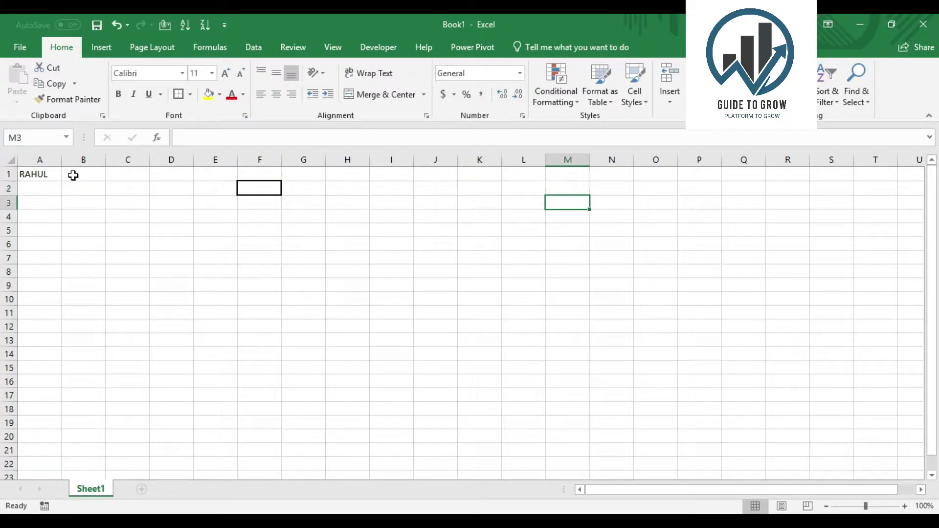
pyautogui.press('Left')
pyautogui.press('Left')
pyautogui.hotkey('alt', 'h')
pyautogui.press('b')
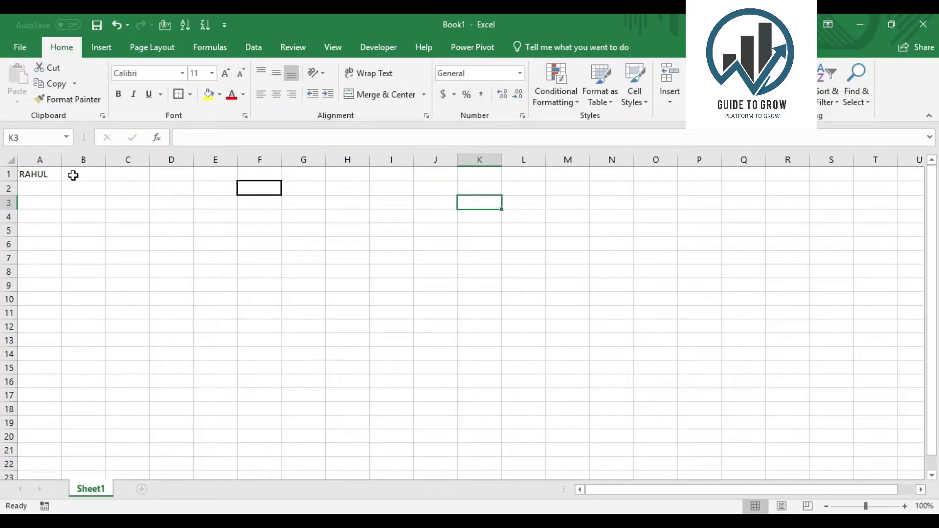
pyautogui.press('s')
# Outline cell G7 with a black box border as well
pyautogui.press('Left')
pyautogui.press('Left')
pyautogui.press('Left')
pyautogui.press('Down')
pyautogui.press('Down')
pyautogui.press('Down')
pyautogui.press('Right')
pyautogui.press('Down')
pyautogui.hotkey('alt', 'h')
pyautogui.press('b')
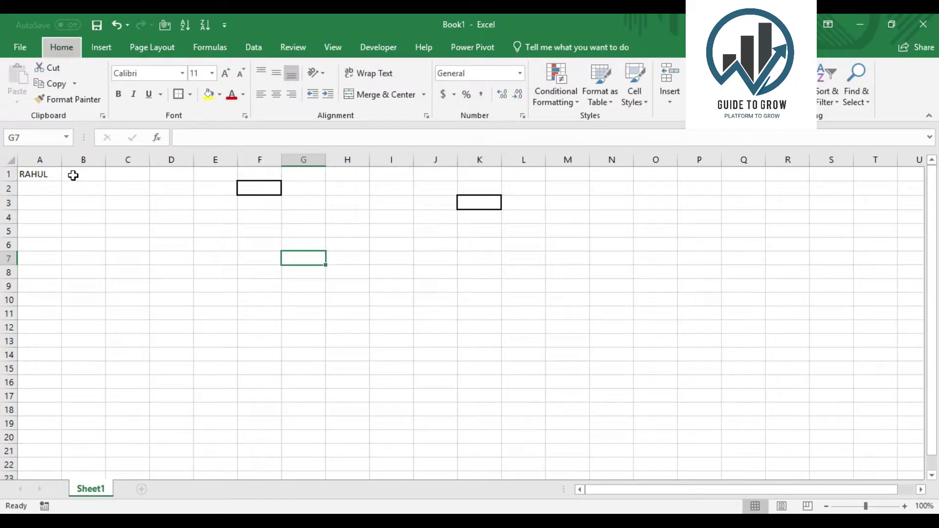
pyautogui.press('s')
pyautogui.press('Up')
pyautogui.press('Up')
pyautogui.press('Up')
pyautogui.press('Up')
pyautogui.press('Up')
pyautogui.press('Left')
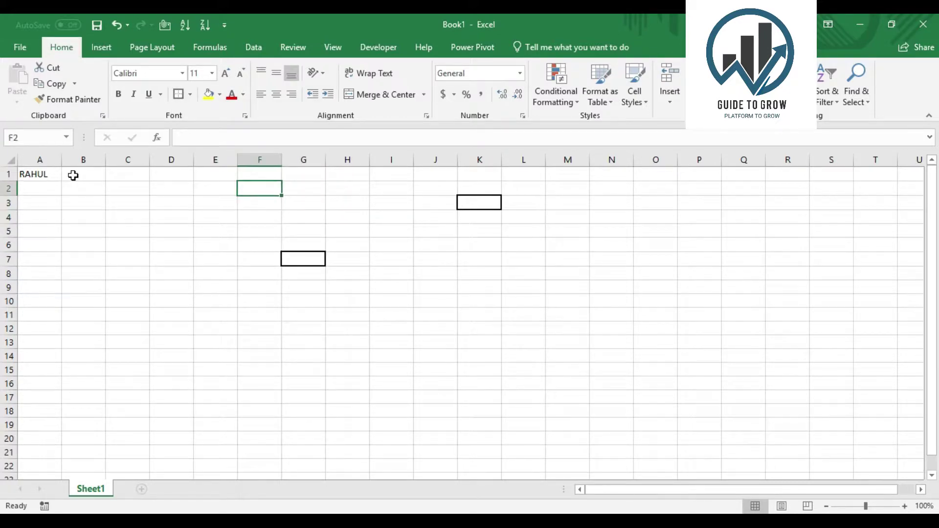
pyautogui.press('Left')
pyautogui.press('Left')
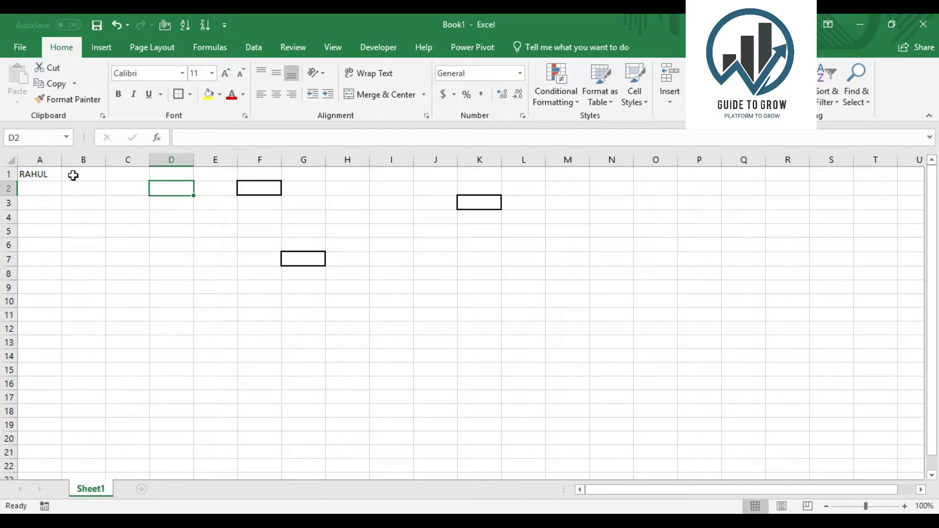
# Copy the name in A1 and paste it as a value into F2
pyautogui.press('Left')
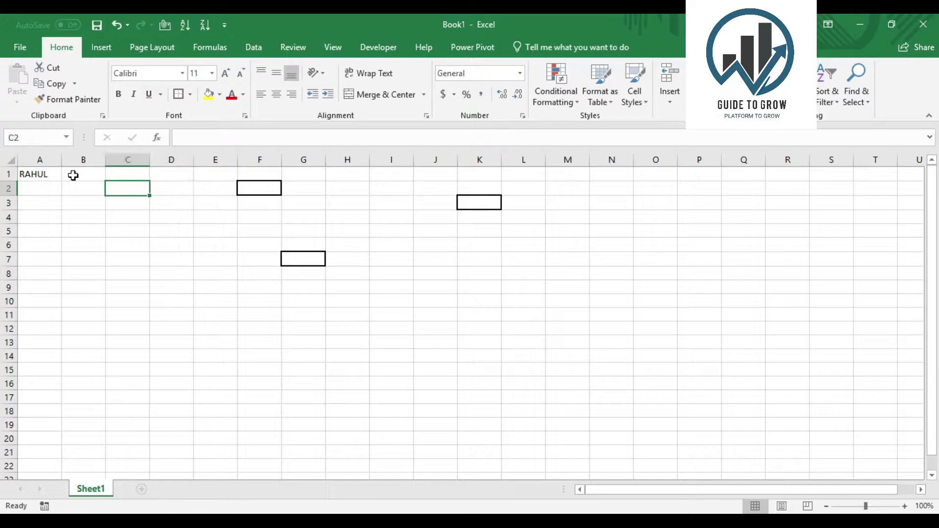
pyautogui.hotkey('ctrl', 'Home')
pyautogui.hotkey('ctrl', 'c')
pyautogui.press('Right')
pyautogui.press('Right')
pyautogui.press('Right')
# Paste the same name as values into bordered cells K3 and G7
pyautogui.press('Right')
pyautogui.press('Right')
pyautogui.press('Down')
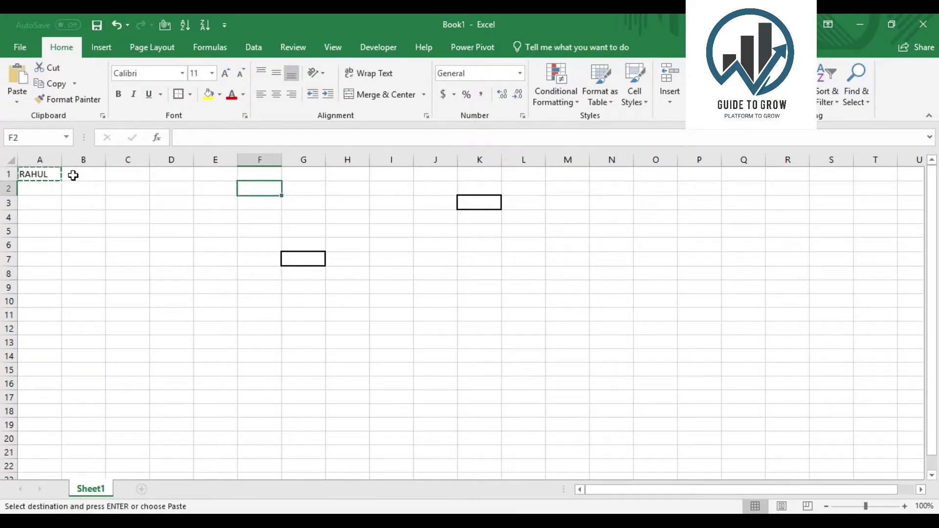
pyautogui.hotkey('ctrl', 'alt', 'v')
pyautogui.press('Return')
pyautogui.press('Right')
pyautogui.press('Right')
pyautogui.press('Right')
pyautogui.press('Right')
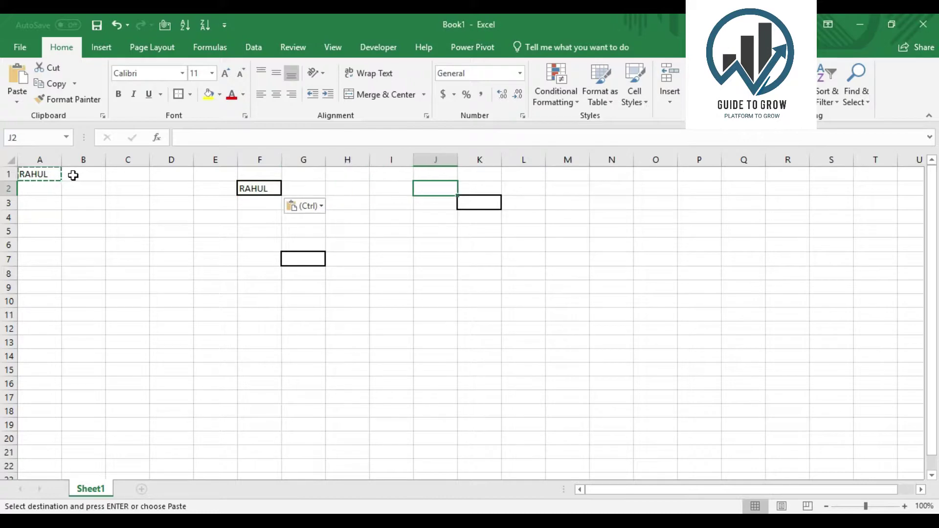
pyautogui.press('Down')
pyautogui.press('Right')
pyautogui.hotkey('ctrl', 'alt', 'v')
pyautogui.press('Return')
pyautogui.press('Left')
pyautogui.press('Left')
pyautogui.press('Left')
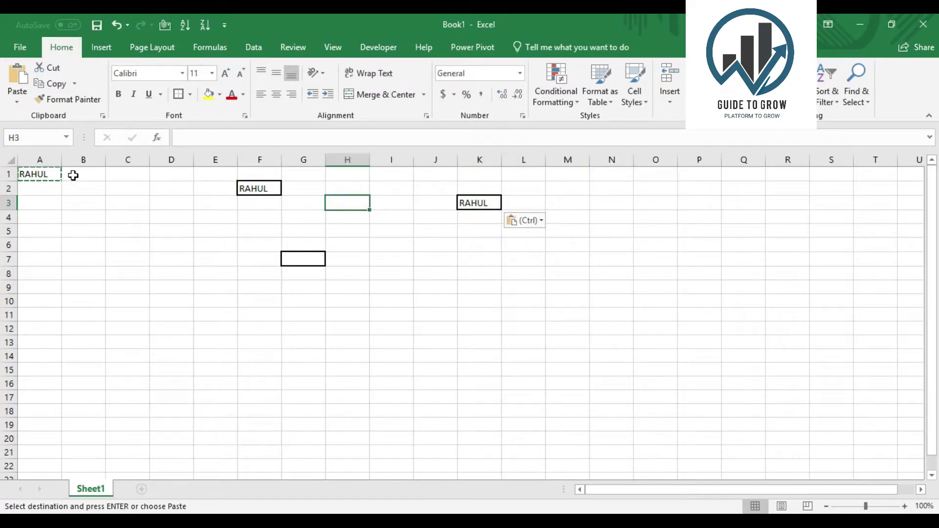
pyautogui.press('Left')
pyautogui.press('Down')
pyautogui.press('Down')
pyautogui.press('Down')
pyautogui.press('Down')
pyautogui.hotkey('ctrl', 'alt', 'v')
pyautogui.press('Return')
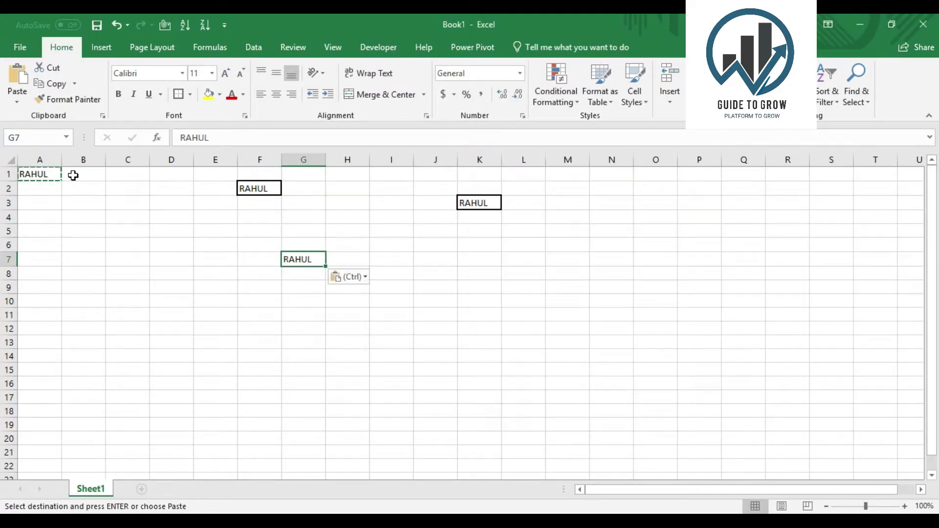
pyautogui.press('Escape')
# Overwrite A1 with a different first name in capitals
pyautogui.press('Left')
pyautogui.press('Left')
pyautogui.press('Left')
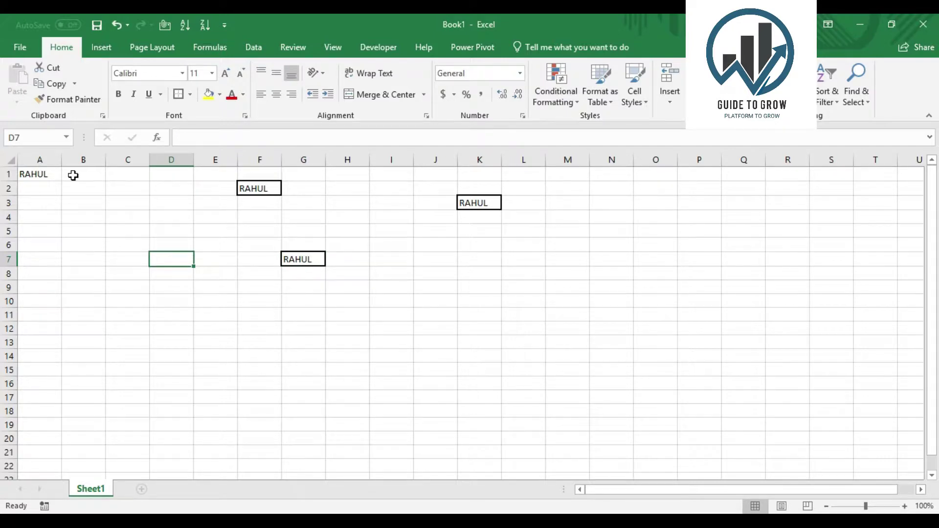
pyautogui.press('Up')
pyautogui.press('Up')
pyautogui.press('Up')
pyautogui.press('Up')
pyautogui.press('Up')
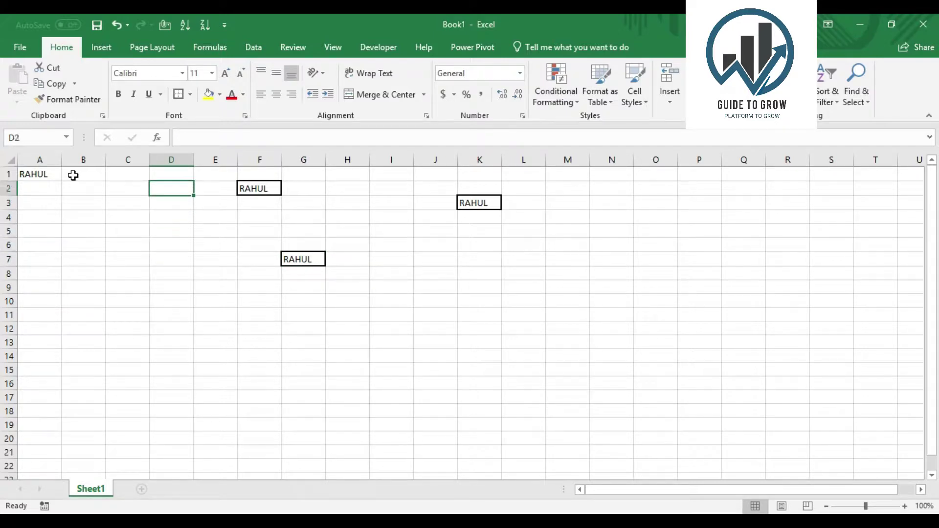
pyautogui.press('Up')
pyautogui.press('Left')
pyautogui.press('Left')
pyautogui.press('Left')
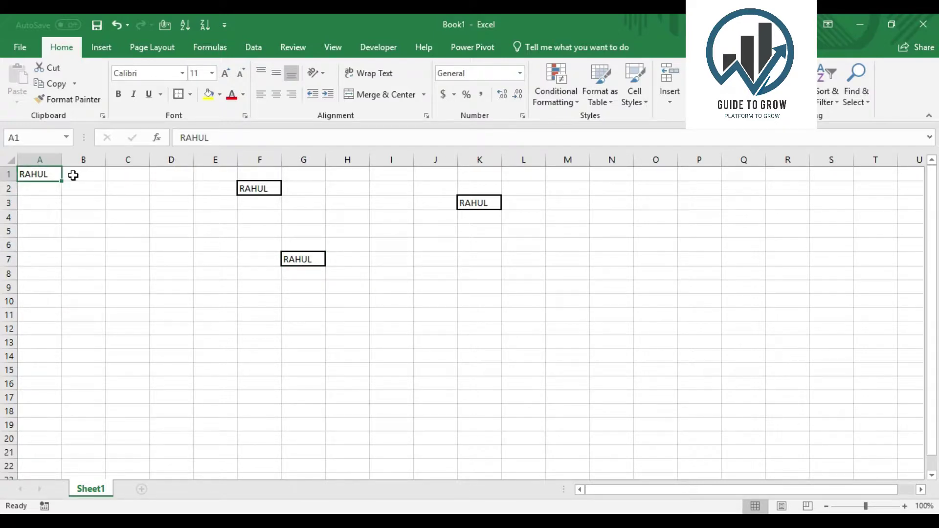
pyautogui.write('NAWAZ')
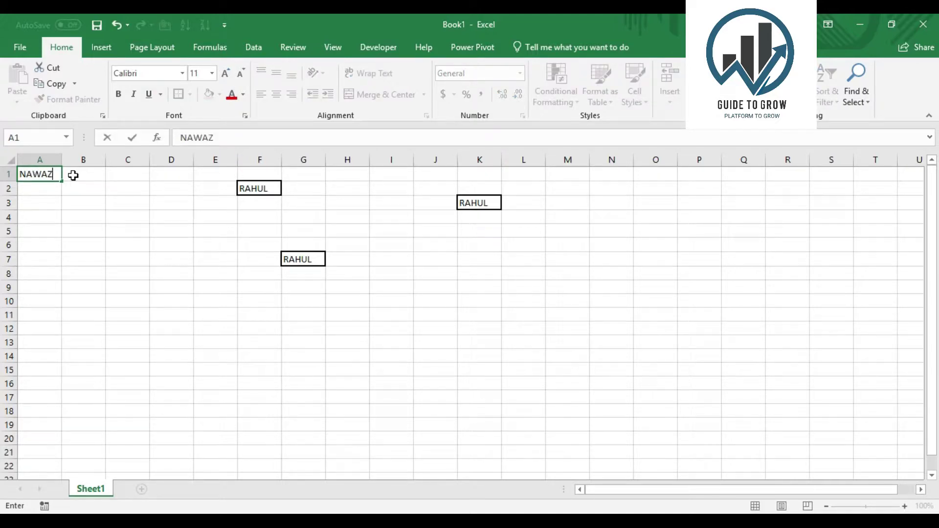
pyautogui.press('Return')
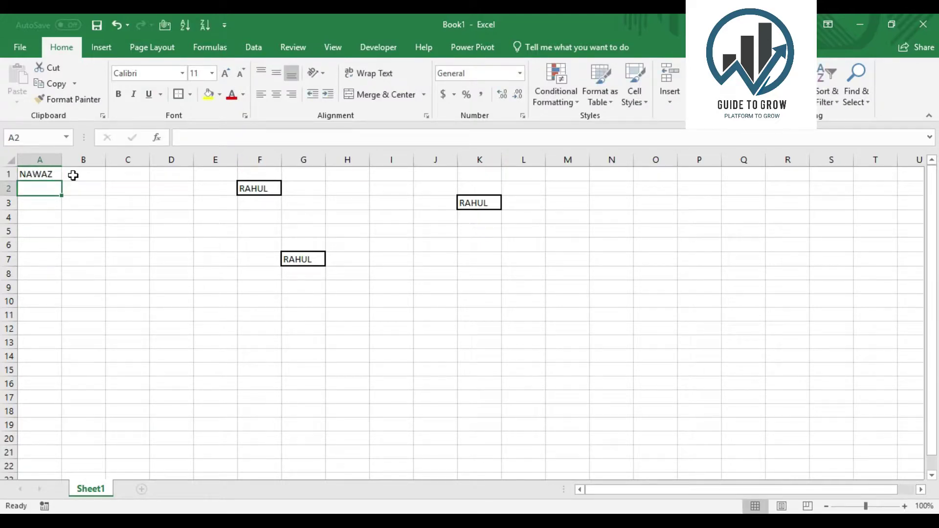
# Copy the new name from A1 and paste it as a value into F2
pyautogui.press('Right')
pyautogui.press('Right')
pyautogui.press('Left')
pyautogui.press('Left')
pyautogui.press('Up')
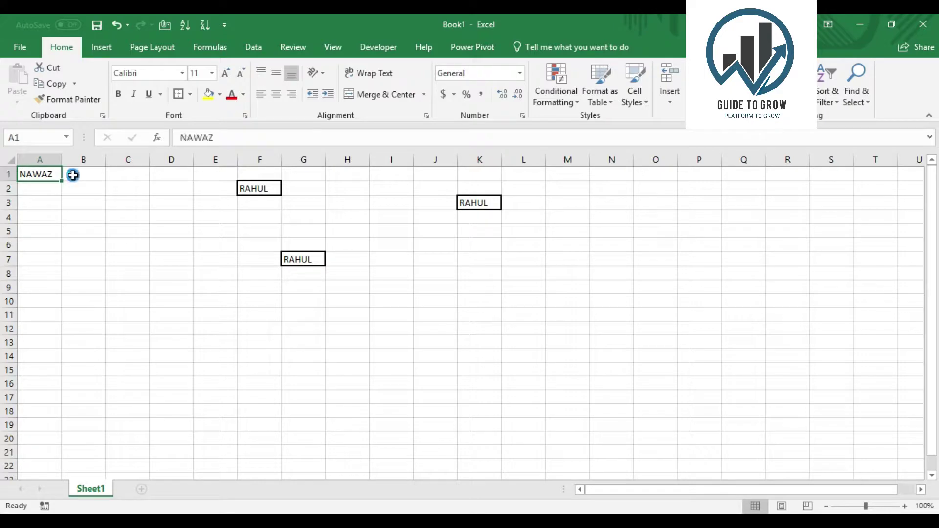
pyautogui.hotkey('ctrl', 'c')
pyautogui.press('Right')
pyautogui.press('Right')
# Paste the new name as values into K3 and G7
pyautogui.press('Right')
pyautogui.press('Right')
pyautogui.press('Right')
pyautogui.press('Down')
pyautogui.hotkey('alt', 'e')
pyautogui.press('s')
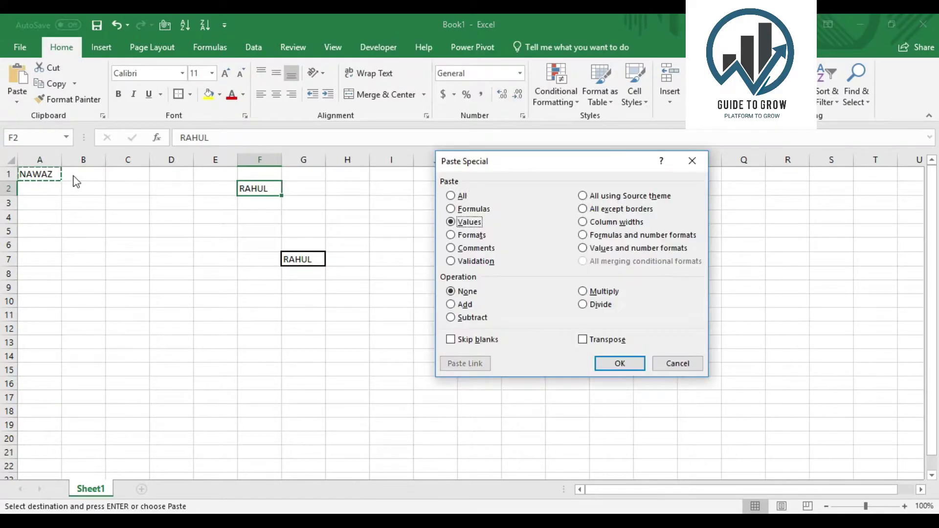
pyautogui.press('Return')
pyautogui.press('Right')
pyautogui.press('Right')
pyautogui.press('Right')
pyautogui.press('Right')
pyautogui.press('Down')
pyautogui.press('Right')
pyautogui.hotkey('alt', 'e')
pyautogui.press('s')
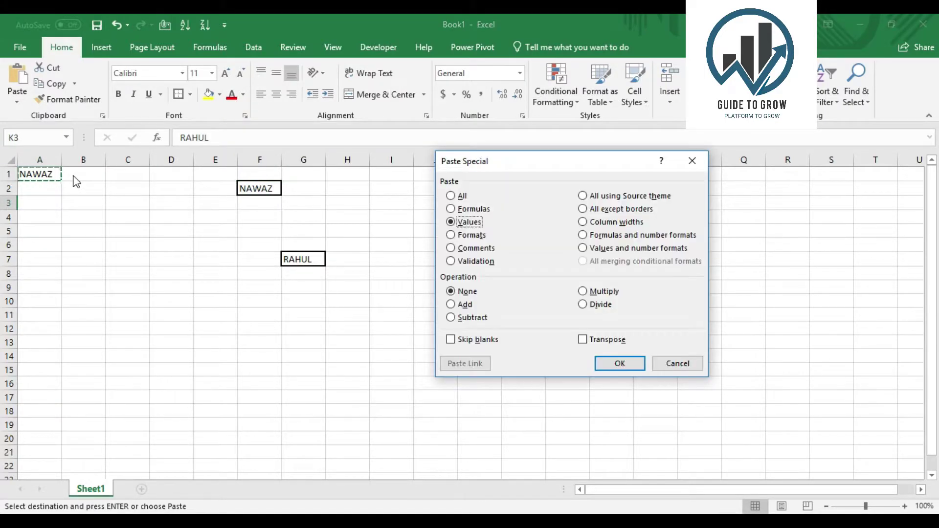
pyautogui.press('Return')
pyautogui.press('Left')
pyautogui.press('Left')
pyautogui.press('Left')
pyautogui.press('Left')
pyautogui.press('Down')
pyautogui.press('Down')
pyautogui.press('Down')
pyautogui.press('Down')
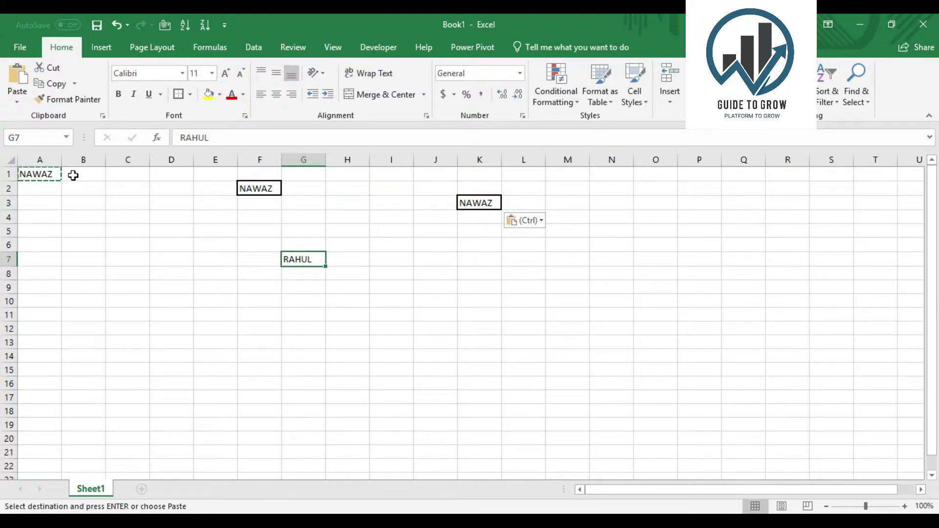
pyautogui.hotkey('alt', 'e')
pyautogui.press('s')
pyautogui.press('Return')
pyautogui.press('Escape')
pyautogui.press('Up')
pyautogui.press('Up')
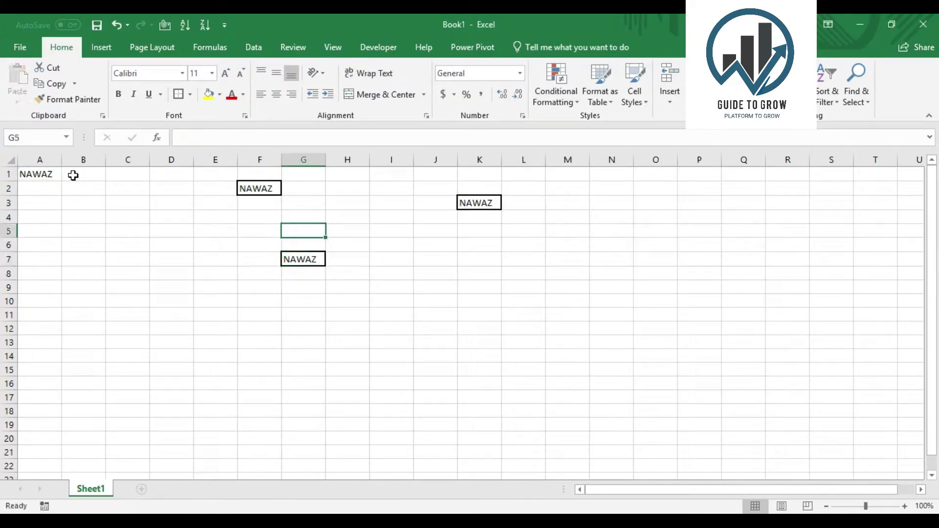
pyautogui.press('Up')
pyautogui.press('Up')
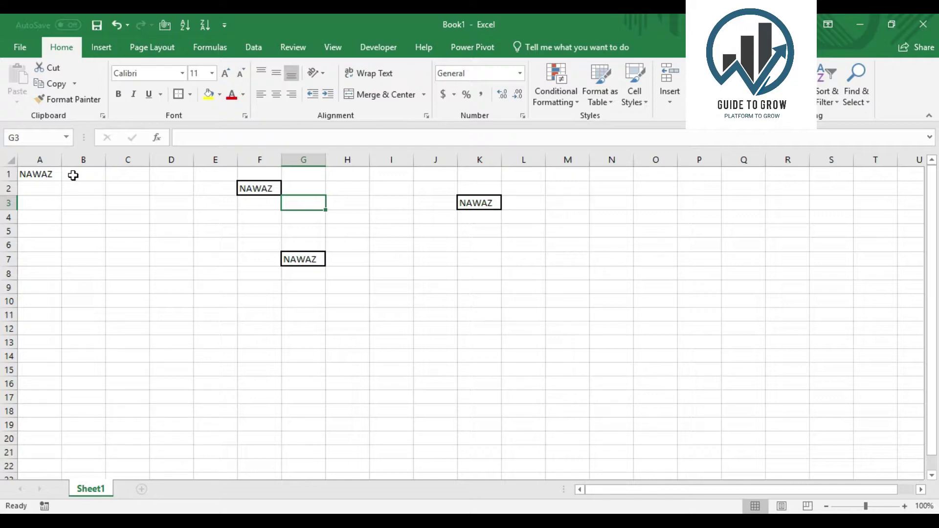
# Replace F2's pasted value with the formula =A1
pyautogui.press('Left')
pyautogui.press('Up')
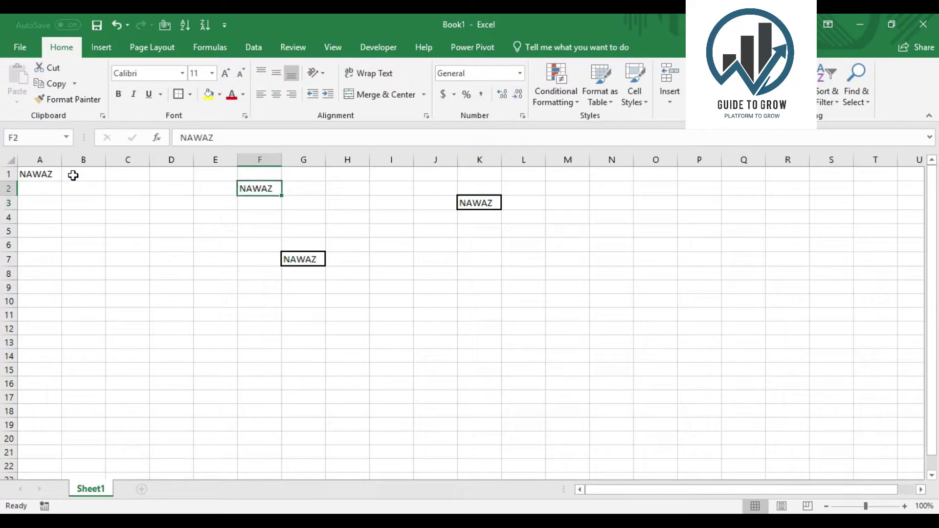
pyautogui.press('Delete')
pyautogui.write('=')
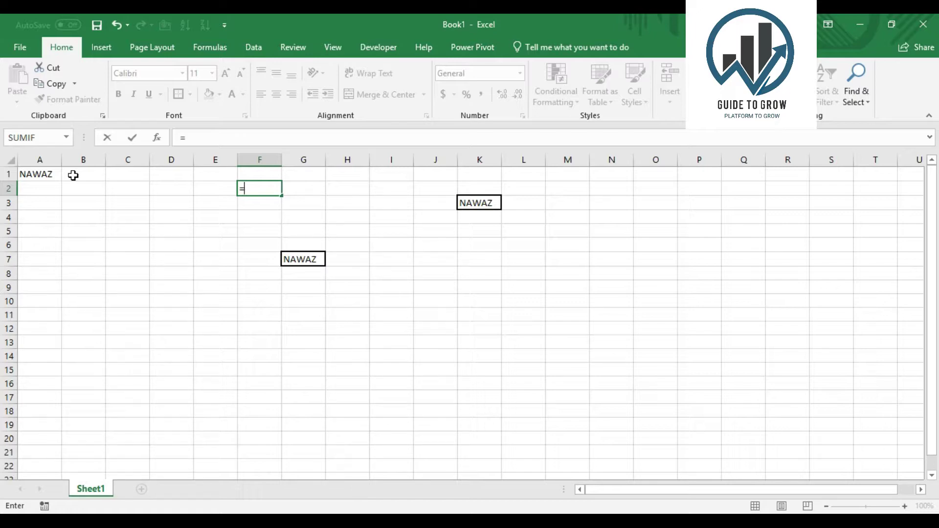
pyautogui.write('A')
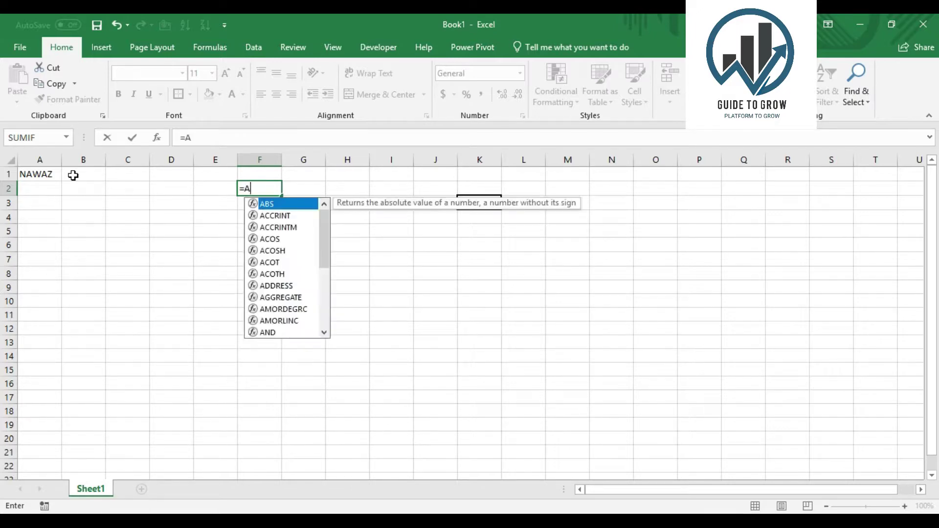
pyautogui.write('1')
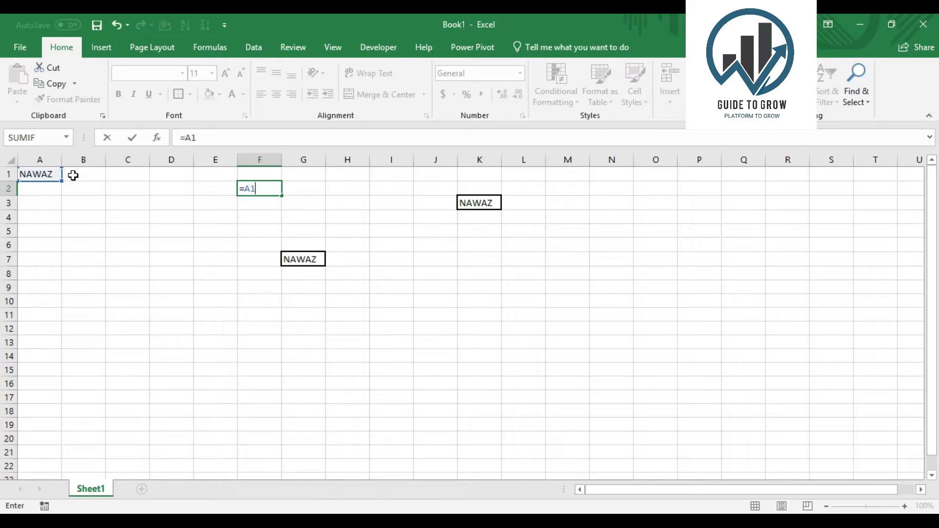
pyautogui.press('Return')
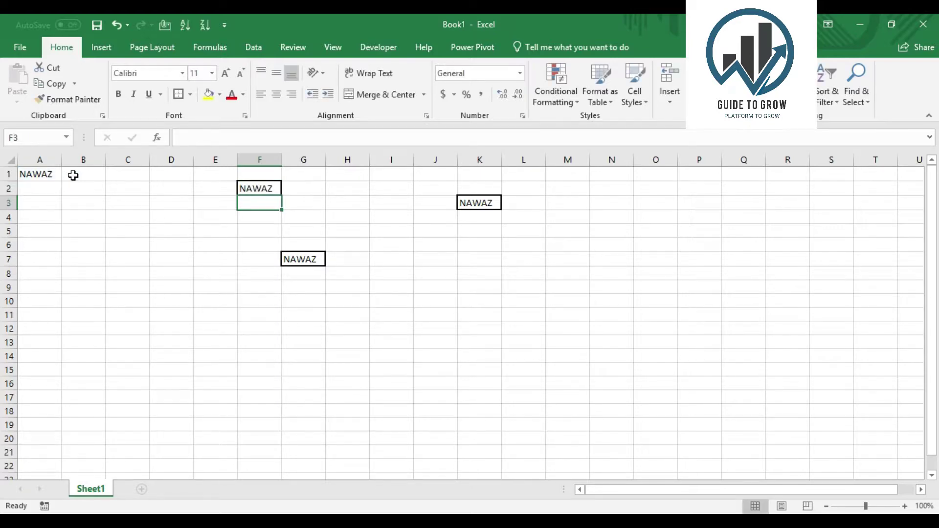
# Enter =A1 in K3 and G7, then return to cell A1
pyautogui.press('Up')
pyautogui.press('Right')
pyautogui.press('Right')
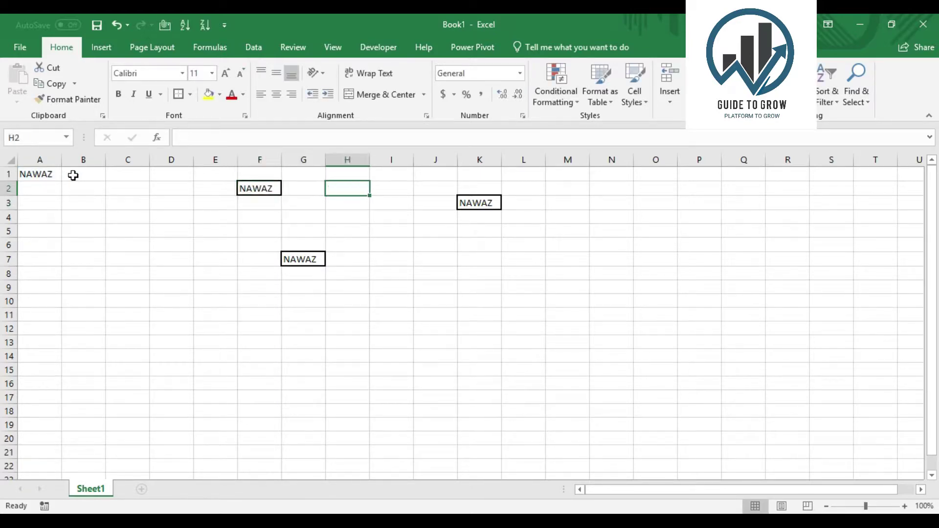
pyautogui.press('Right')
pyautogui.press('Right')
pyautogui.press('Right')
pyautogui.press('Down')
pyautogui.write('=')
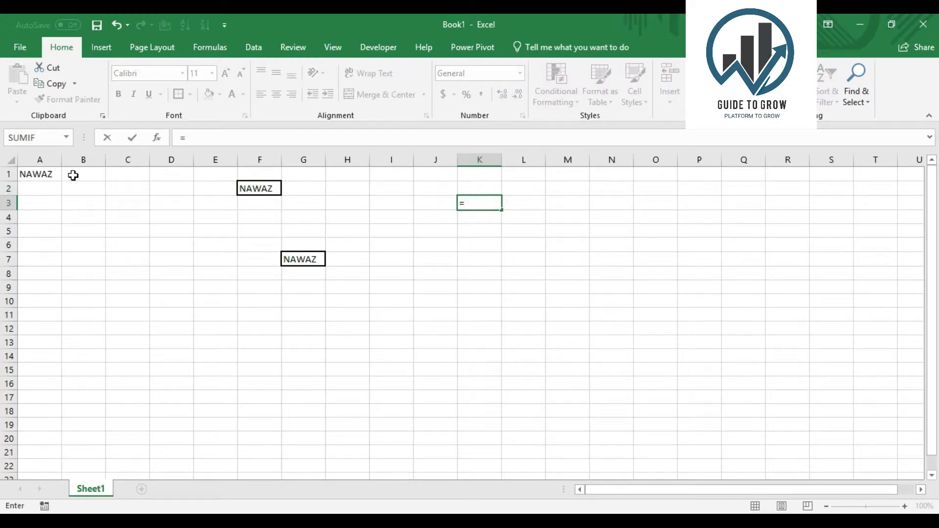
pyautogui.write('A1')
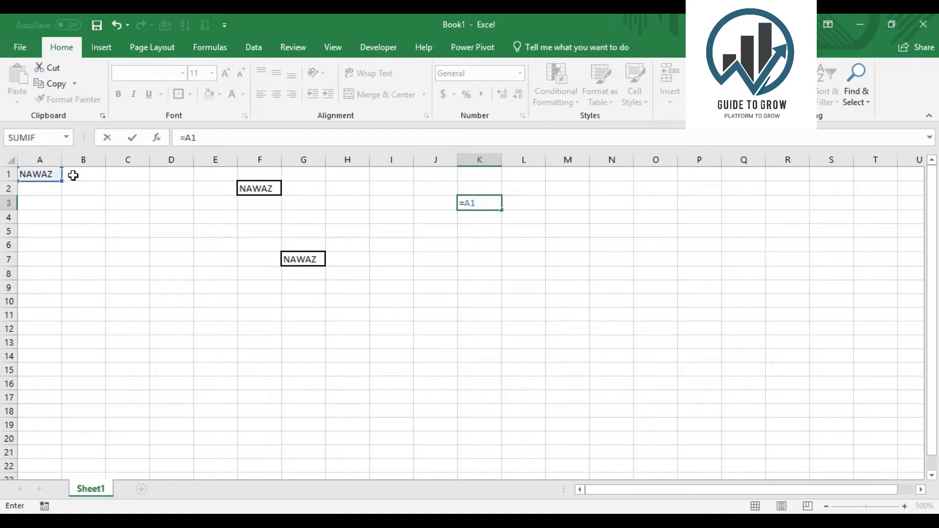
pyautogui.press('Return')
pyautogui.press('Left')
pyautogui.press('Left')
pyautogui.press('Left')
pyautogui.press('Left')
pyautogui.press('Down')
pyautogui.press('Down')
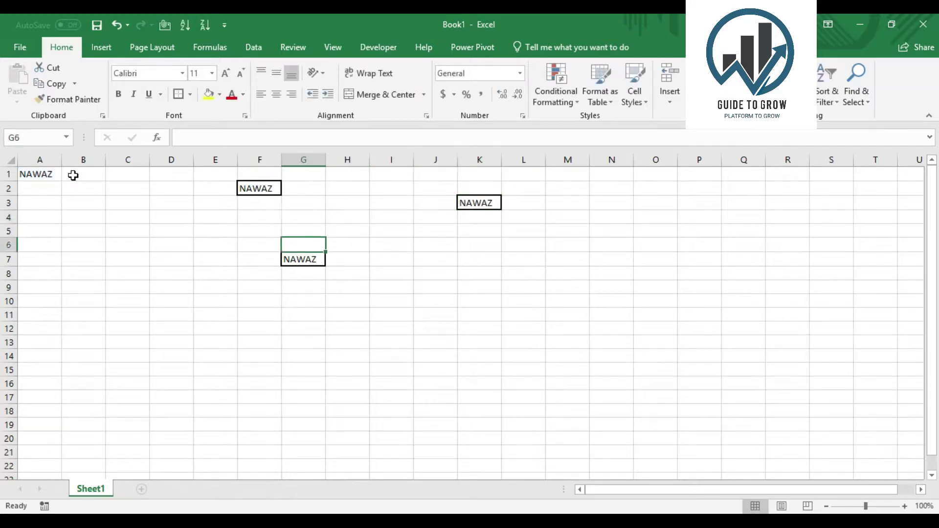
pyautogui.press('Down')
pyautogui.write('=A1')
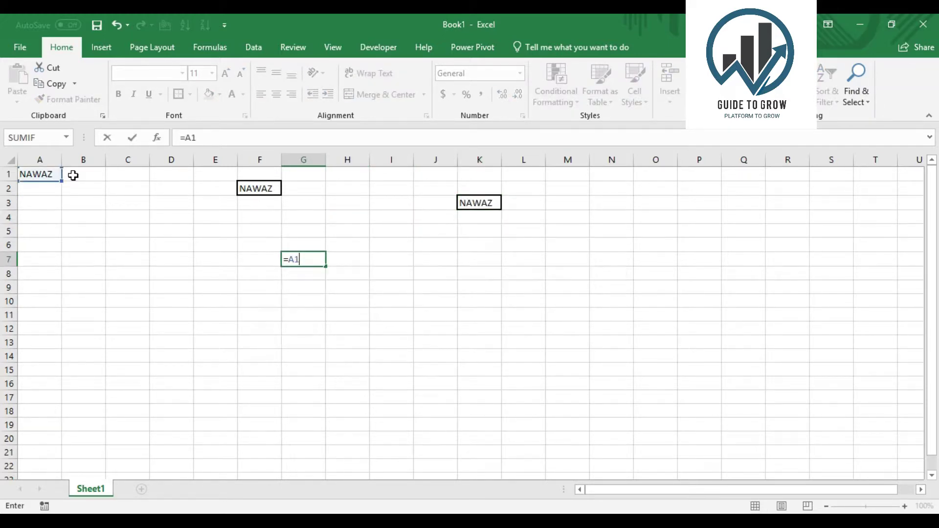
pyautogui.press('Return')
pyautogui.press('Left')
pyautogui.press('Left')
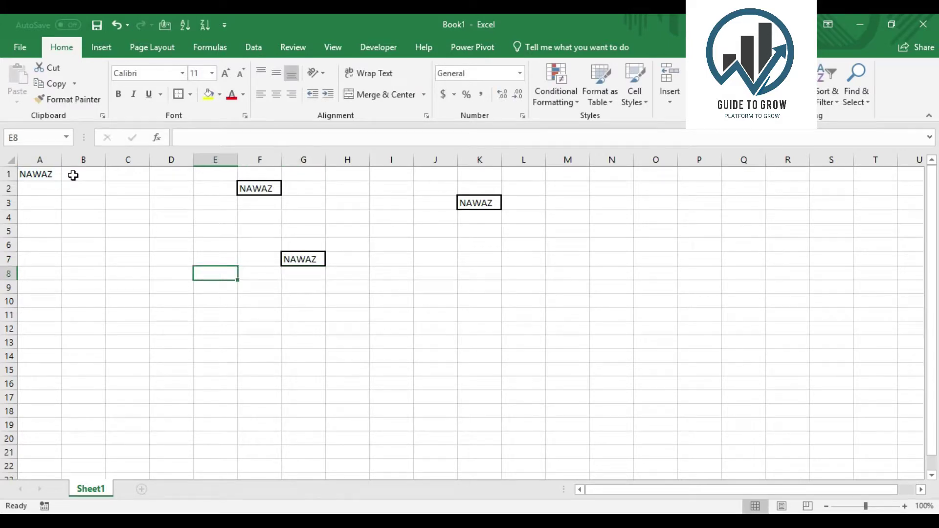
pyautogui.press('Up')
pyautogui.press('Up')
pyautogui.press('Up')
pyautogui.press('Up')
pyautogui.press('Up')
pyautogui.press('Up')
pyautogui.press('Up')
pyautogui.press('Left')
pyautogui.press('Left')
pyautogui.press('Left')
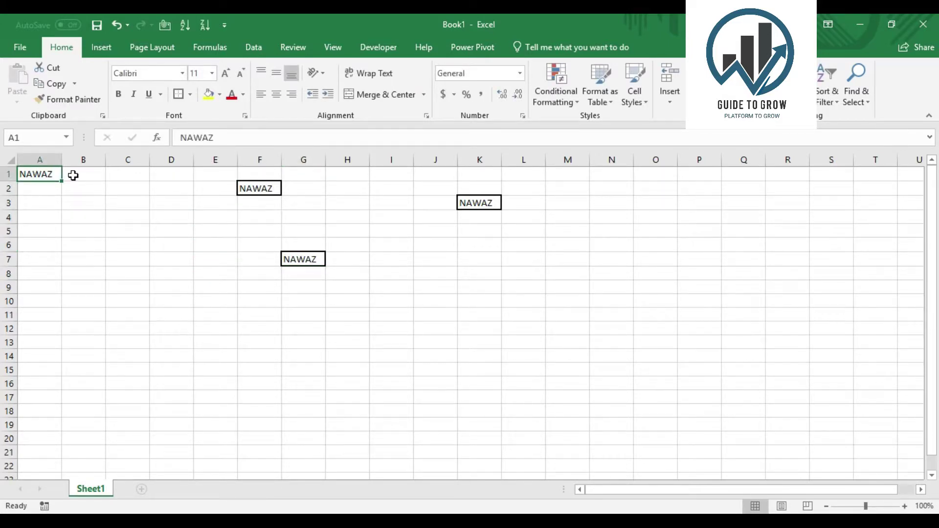
# Type a different first name into A1 so the =A1 cells F2, K3 and G7 update
pyautogui.write('RAHUL')
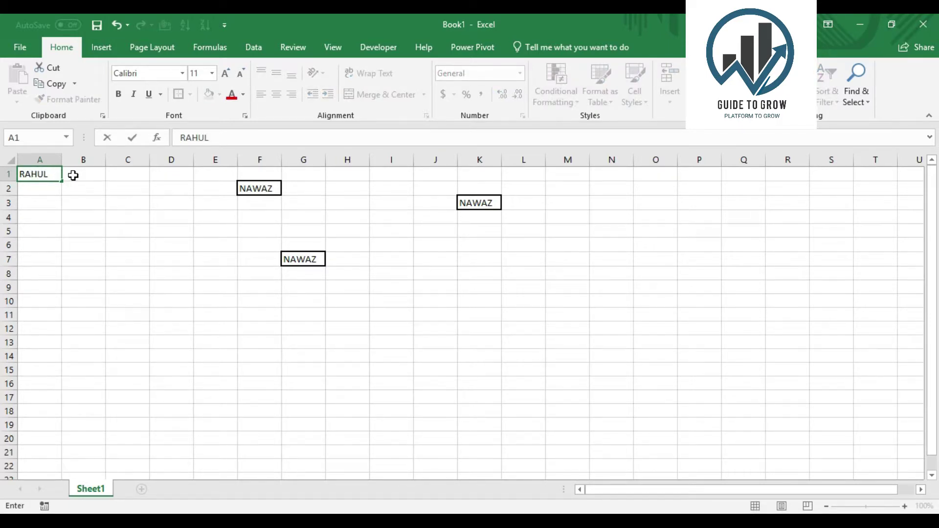
pyautogui.press('Return')
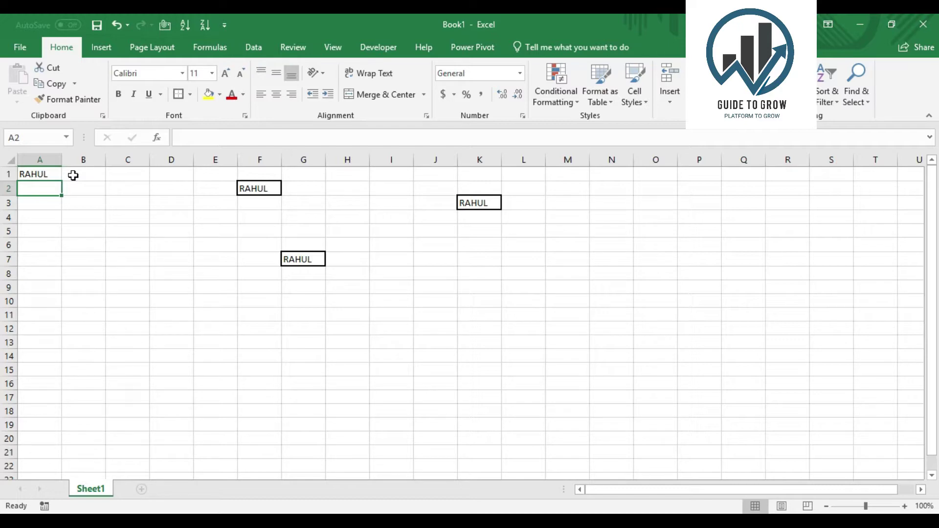
# Insert a new Sheet2 and give its cell C2 a thick box border
pyautogui.hotkey('shift', 'F11')
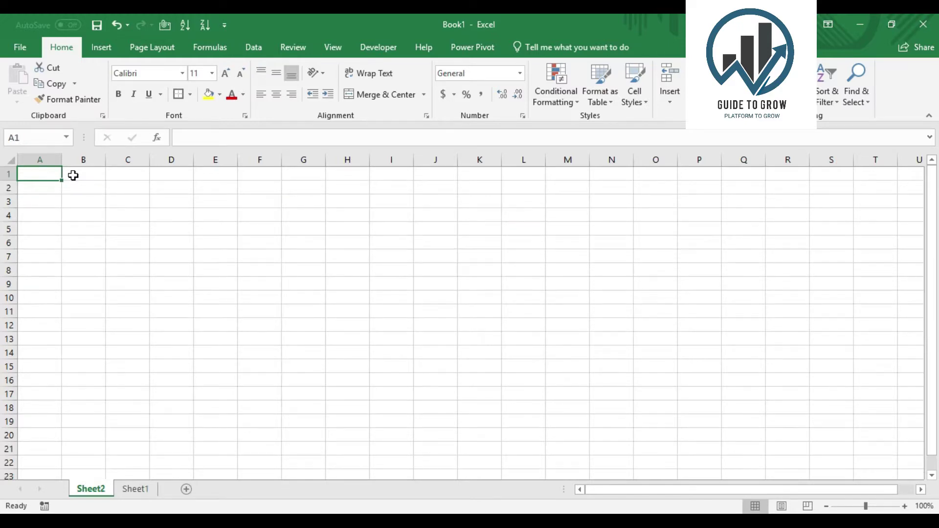
pyautogui.hotkey('ctrl', 'pagedown')
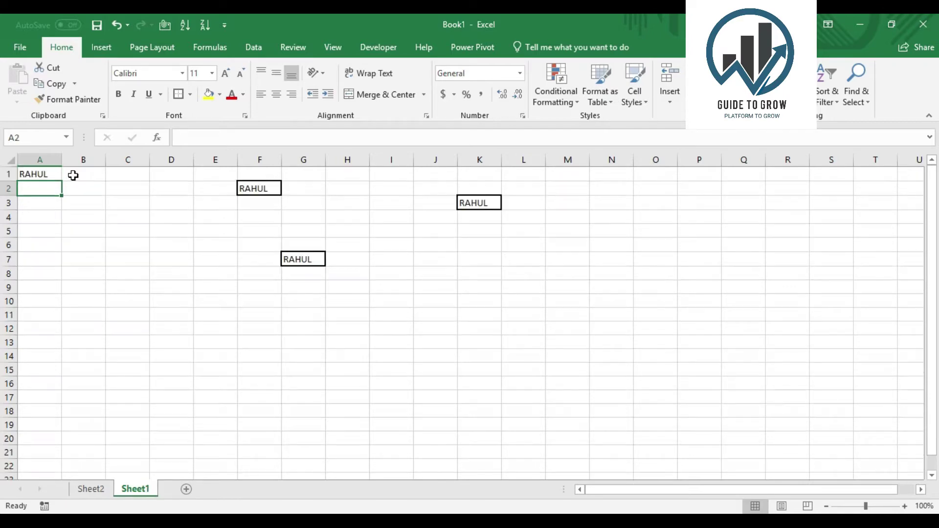
pyautogui.hotkey('ctrl', 'pageup')
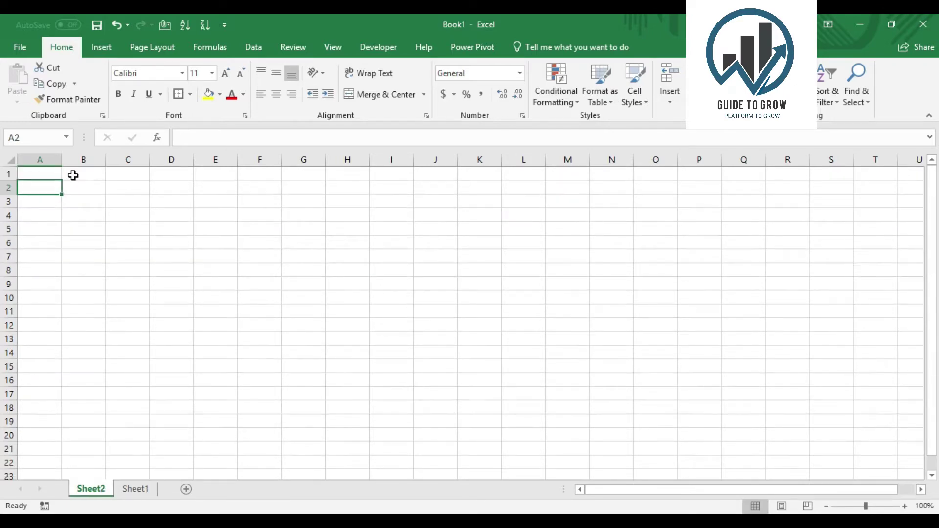
pyautogui.press('Right')
pyautogui.press('Right')
pyautogui.press('alt')
pyautogui.press('h')
pyautogui.press('b')
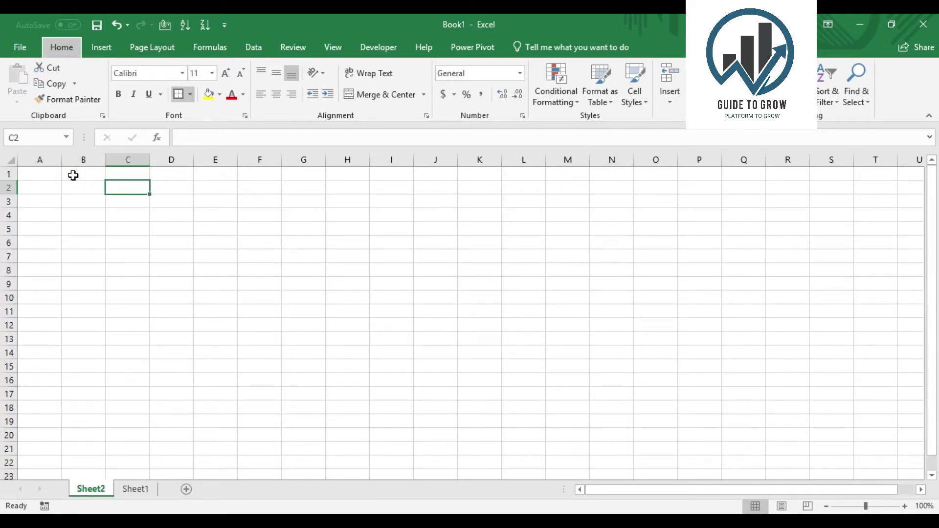
pyautogui.press('t')
pyautogui.press('Right')
pyautogui.press('Right')
pyautogui.press('Right')
pyautogui.press('Right')
# Give Sheet2's cell G5 a thick box border too
pyautogui.press('Down')
pyautogui.press('Down')
pyautogui.press('Down')
pyautogui.press('alt')
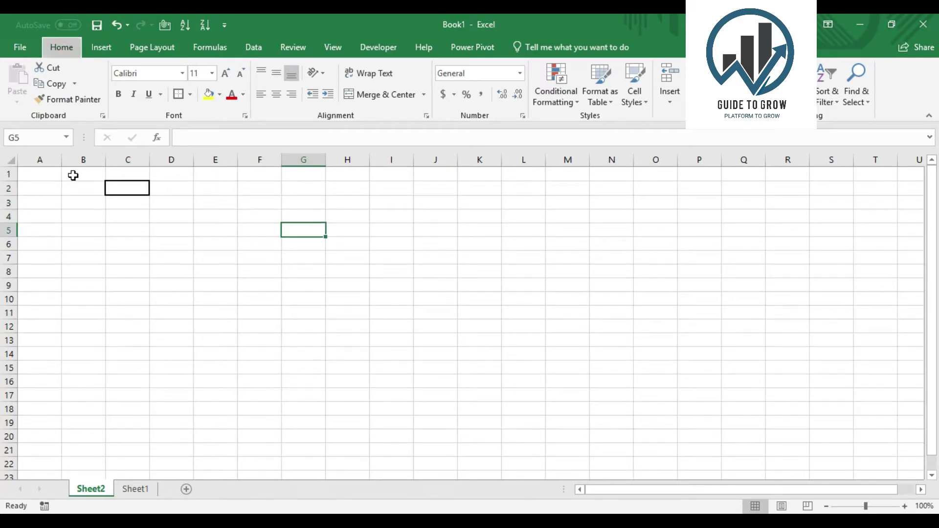
pyautogui.press('h')
pyautogui.press('b')
pyautogui.press('t')
pyautogui.press('Left')
pyautogui.press('Left')
pyautogui.press('Left')
pyautogui.press('Left')
pyautogui.press('Left')
pyautogui.press('Up')
pyautogui.press('Up')
pyautogui.press('Up')
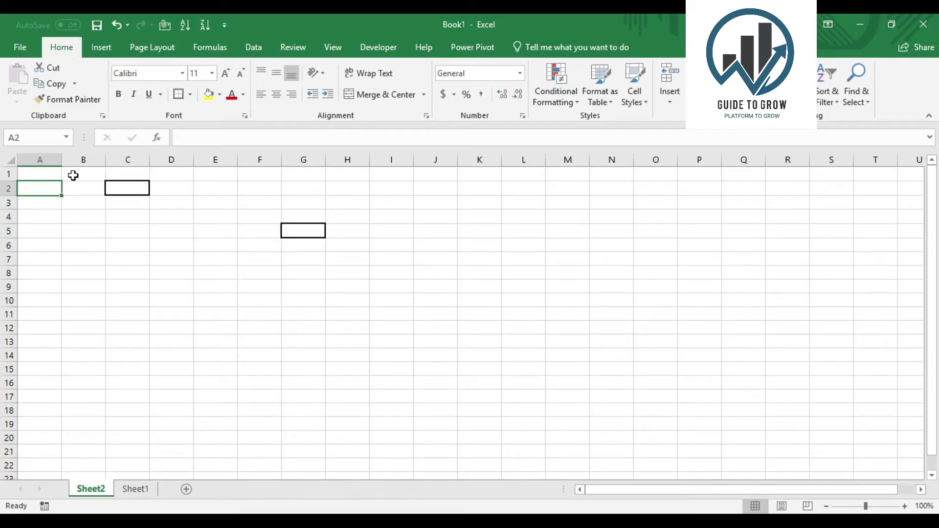
pyautogui.press('Right')
pyautogui.press('Right')
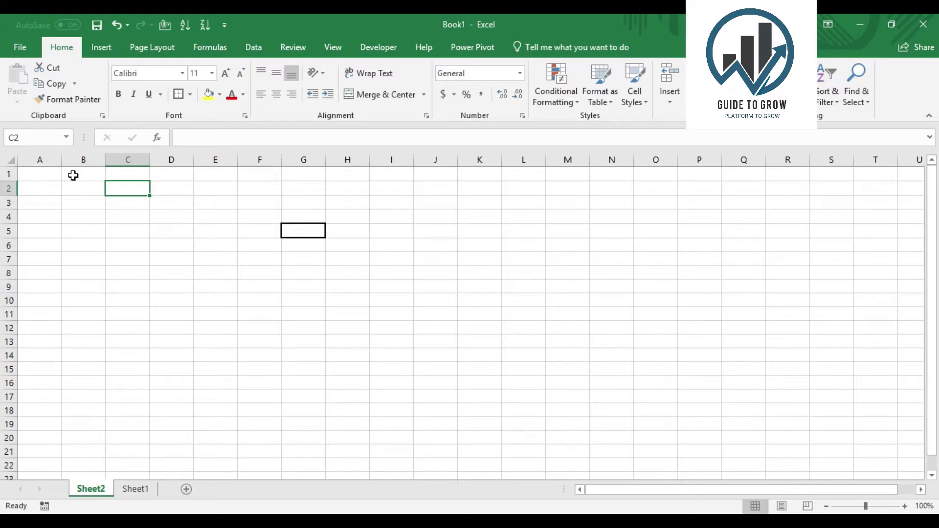
pyautogui.hotkey('ctrl', 'pagedown')
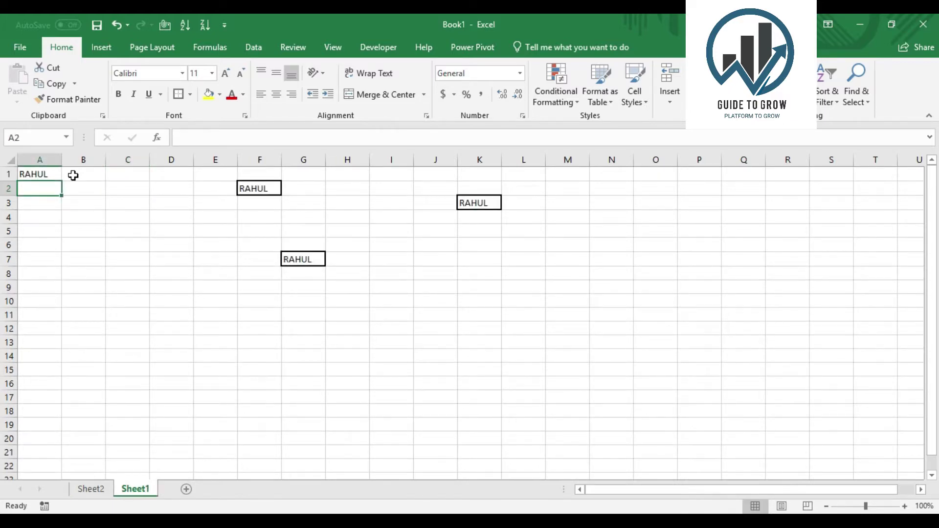
pyautogui.hotkey('ctrl', 'pageup')
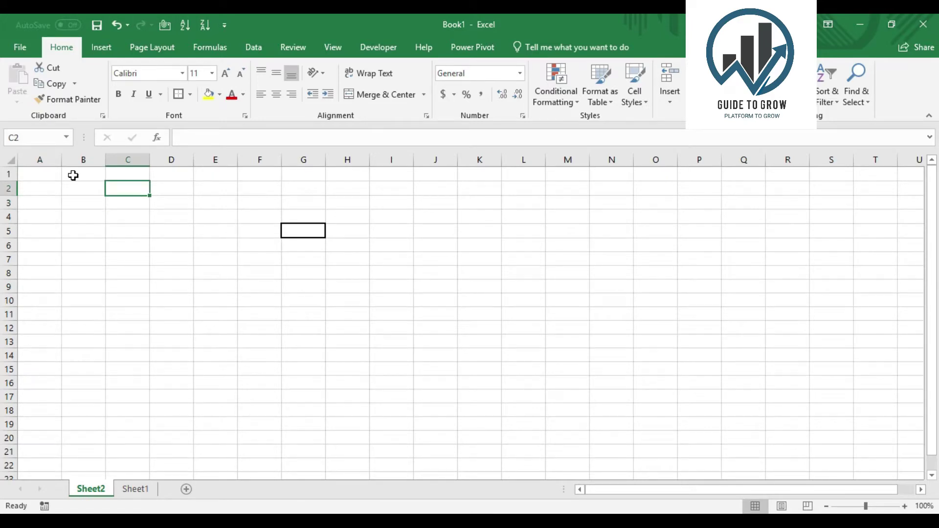
# Enter =Sheet1!A1 in Sheet2's C2 by pointing at Sheet1's cell A1
pyautogui.write('=')
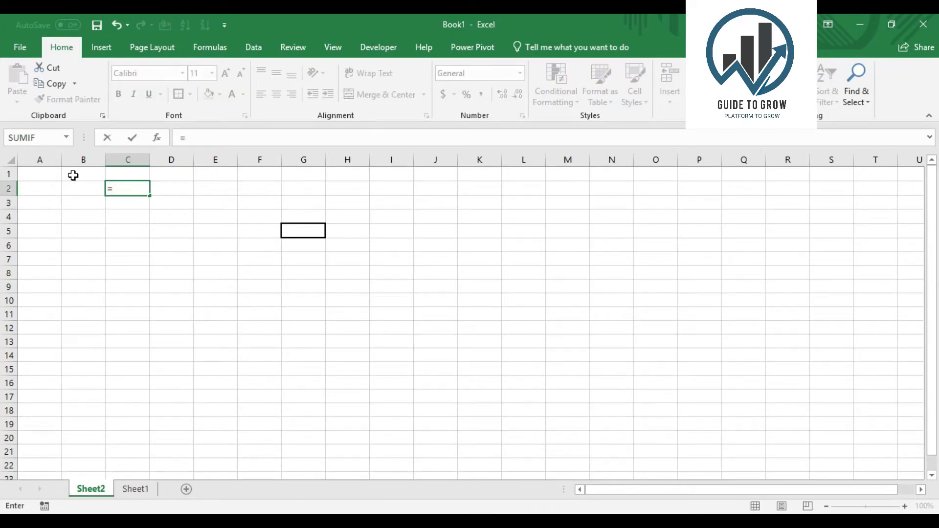
pyautogui.hotkey('ctrl', 'pagedown')
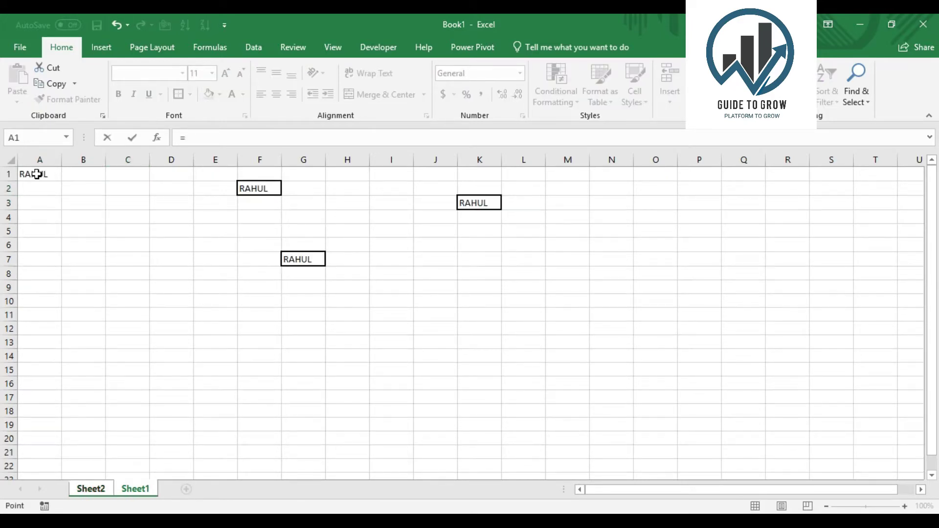
pyautogui.click(37, 174)
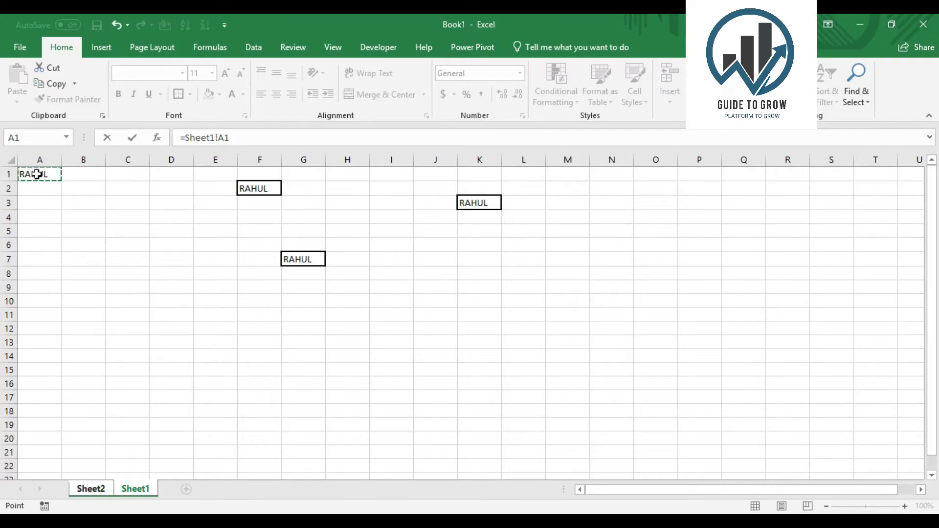
pyautogui.write('\\')
pyautogui.press('Return')
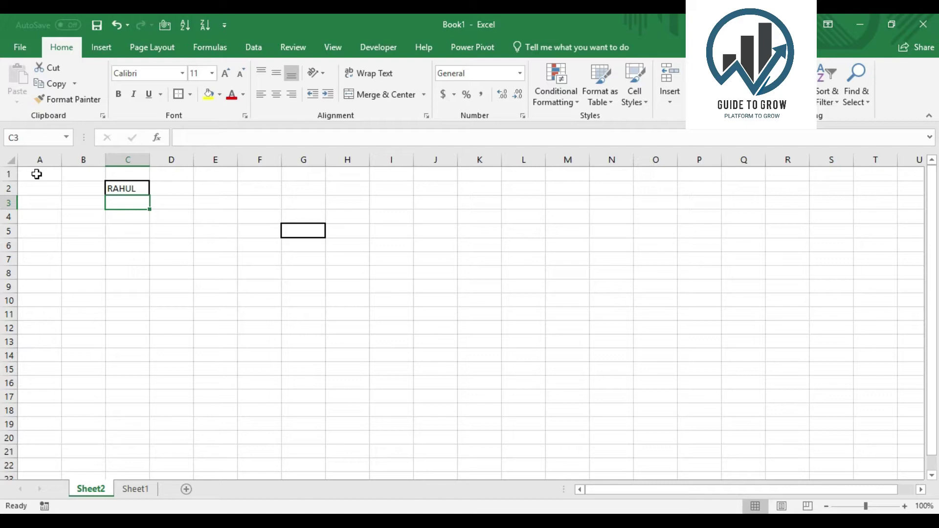
# Copy the =Sheet1!A1 formula into G5, then jump to Sheet1!A1 with Ctrl+[
pyautogui.press('Up')
pyautogui.press('F2')
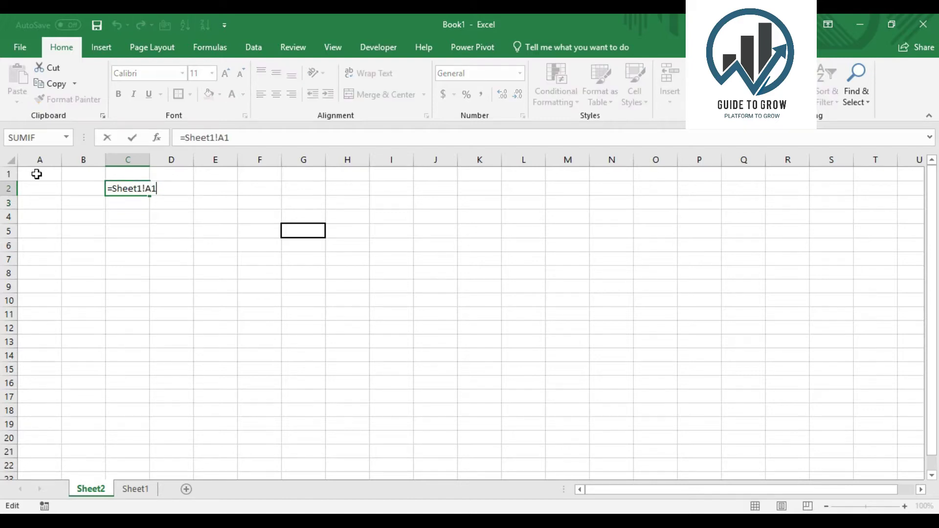
pyautogui.hotkey('shift', 'Home')
pyautogui.hotkey('ctrl', 'c')
pyautogui.press('Escape')
pyautogui.press('Right')
pyautogui.press('Right')
pyautogui.press('Right')
pyautogui.press('Down')
pyautogui.press('Down')
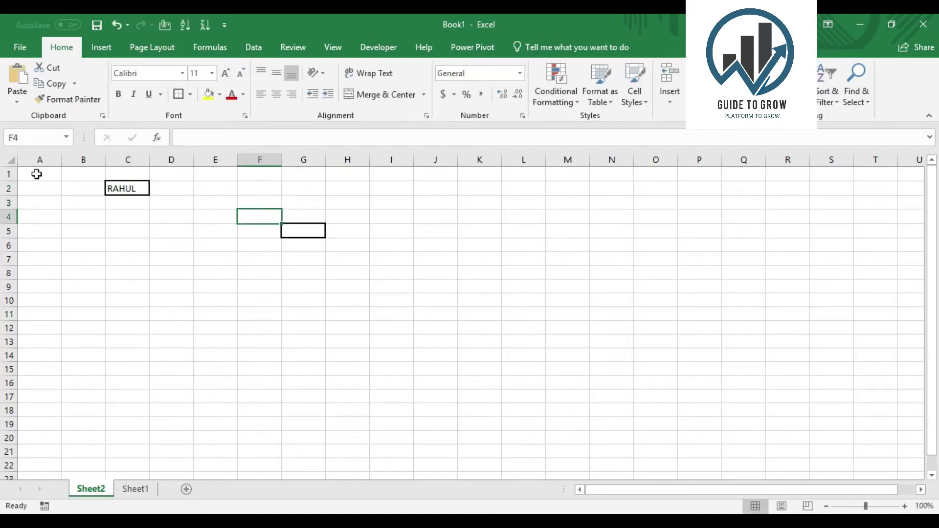
pyautogui.press('Down')
pyautogui.press('Right')
pyautogui.press('F2')
pyautogui.hotkey('ctrl', 'v')
pyautogui.press('Return')
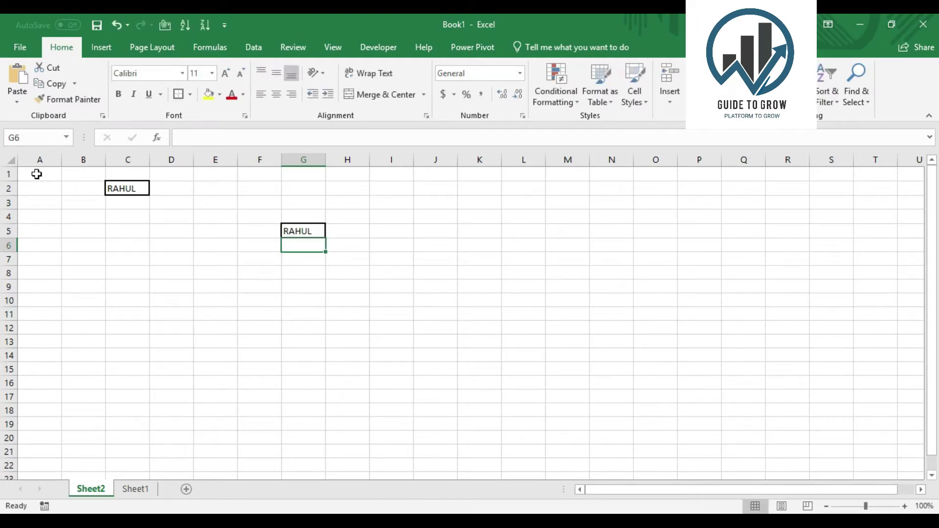
pyautogui.press('Up')
pyautogui.hotkey('ctrl', '[')
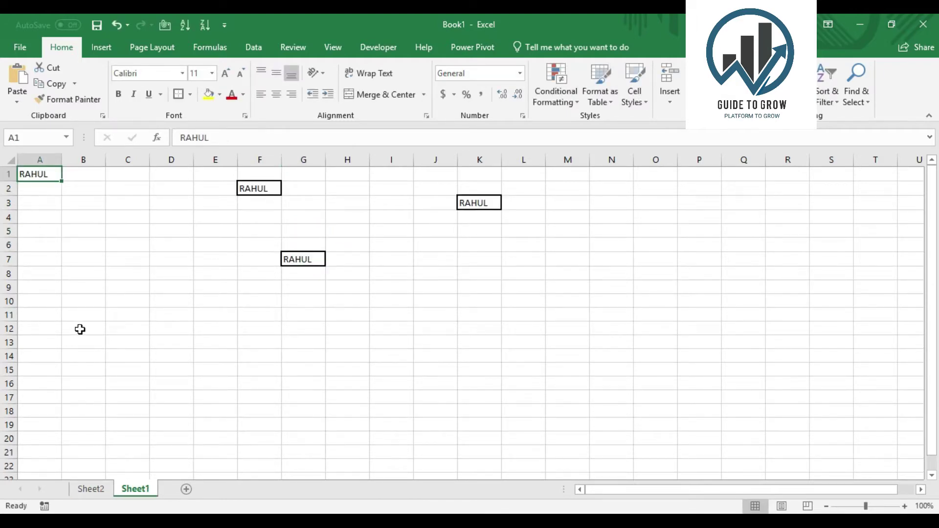
# Retype the first name in A1, fixing a typo, so all linked cells update
pyautogui.write('NAWZ')
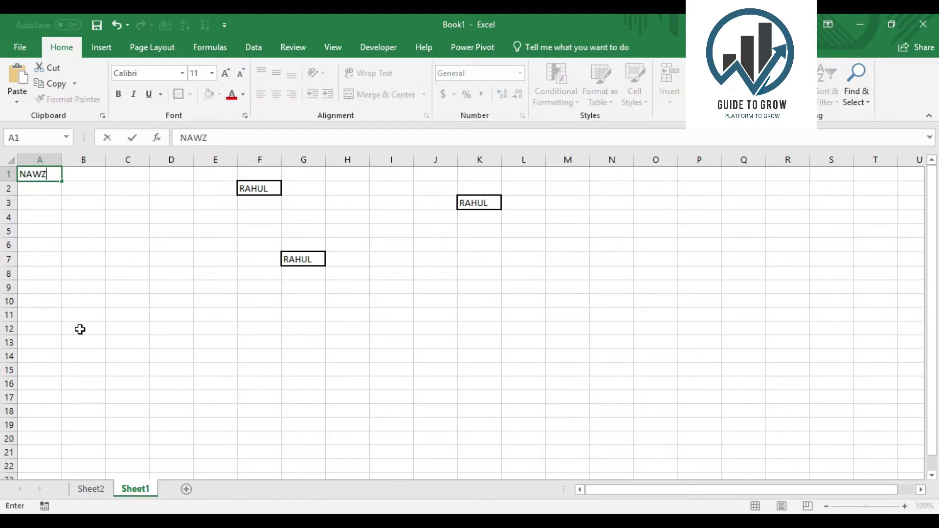
pyautogui.press('BackSpace')
pyautogui.write('AZ')
pyautogui.press('Return')
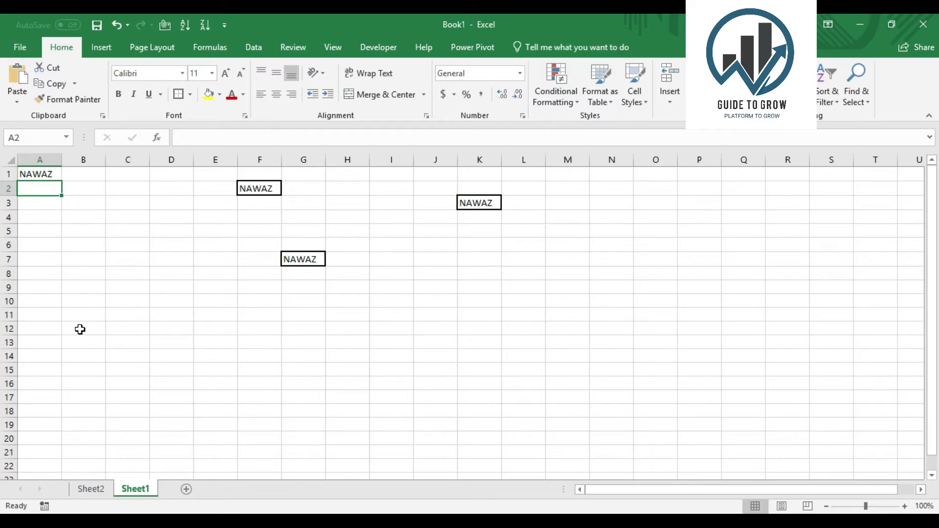
# Switch to Sheet2 to check that its linked cells C2 and G5 show the updated name
pyautogui.hotkey('ctrl', 'pageup')
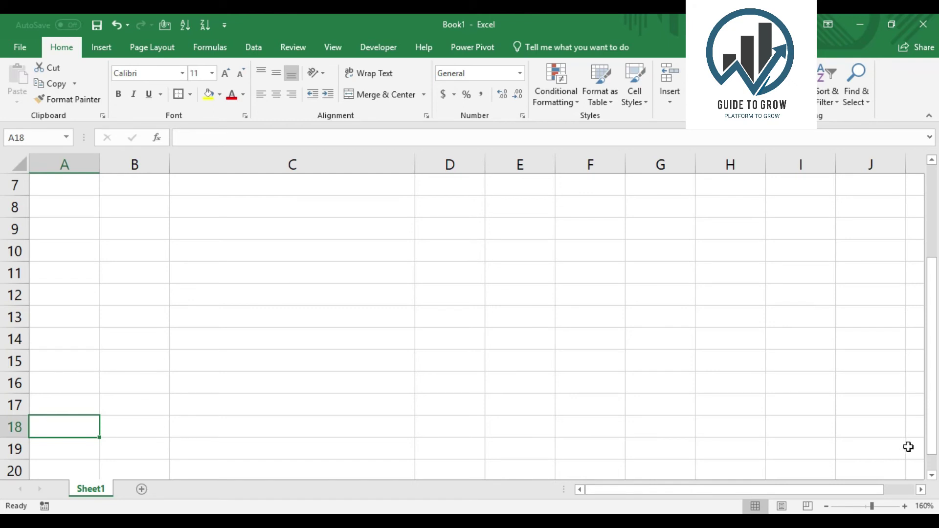
# Scroll up to the CELLS REFERENCING table listing relative, absolute and mixed references in B3:C6
pyautogui.scroll(2, 860, 428)
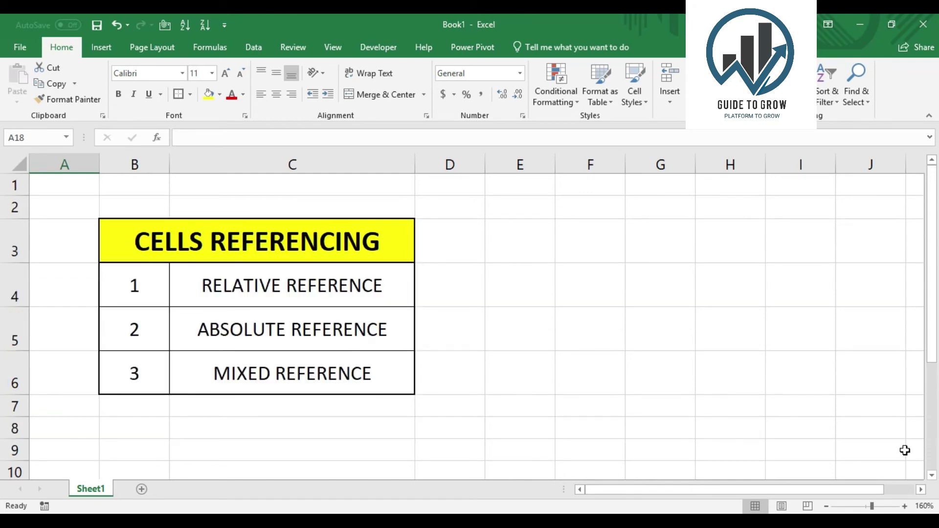